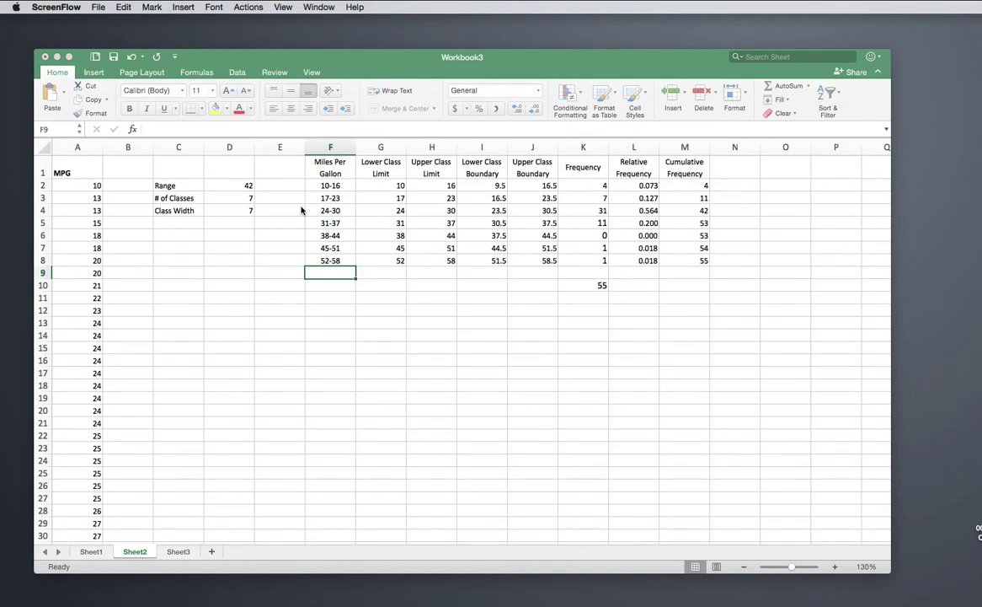
# Chart the MPG values in A2:A56 as a clustered column chart and position it over the frequency table.
pyautogui.click(301, 210)
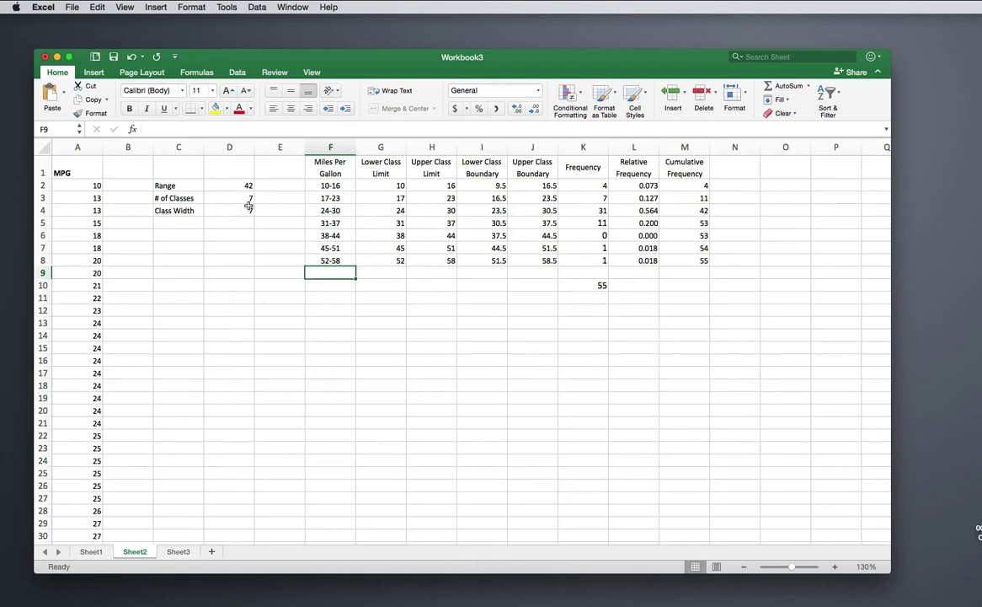
pyautogui.click(74, 148)
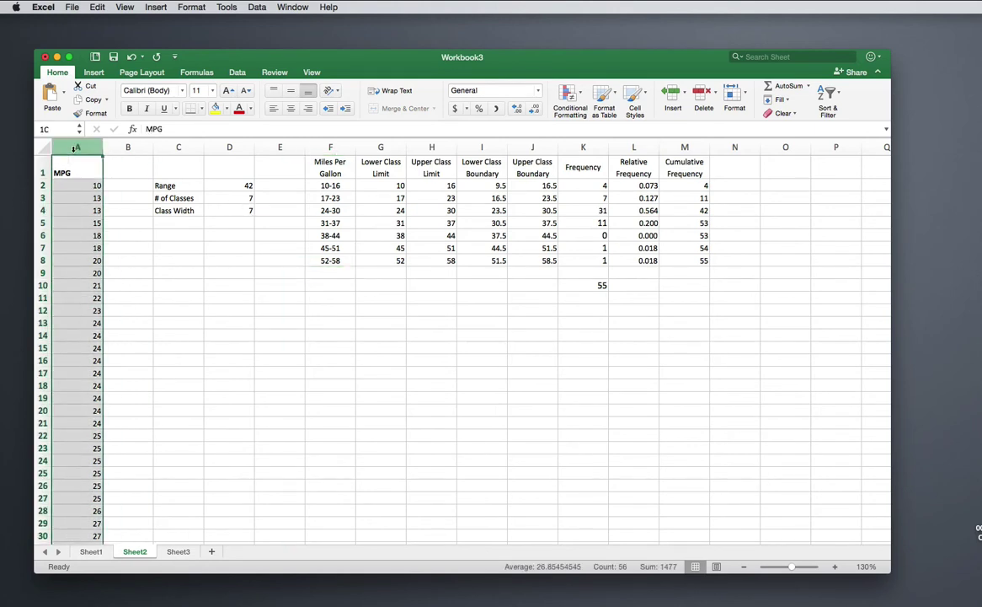
pyautogui.click(209, 250)
pyautogui.moveTo(82, 187); pyautogui.dragTo(92, 388)
pyautogui.click(94, 72)
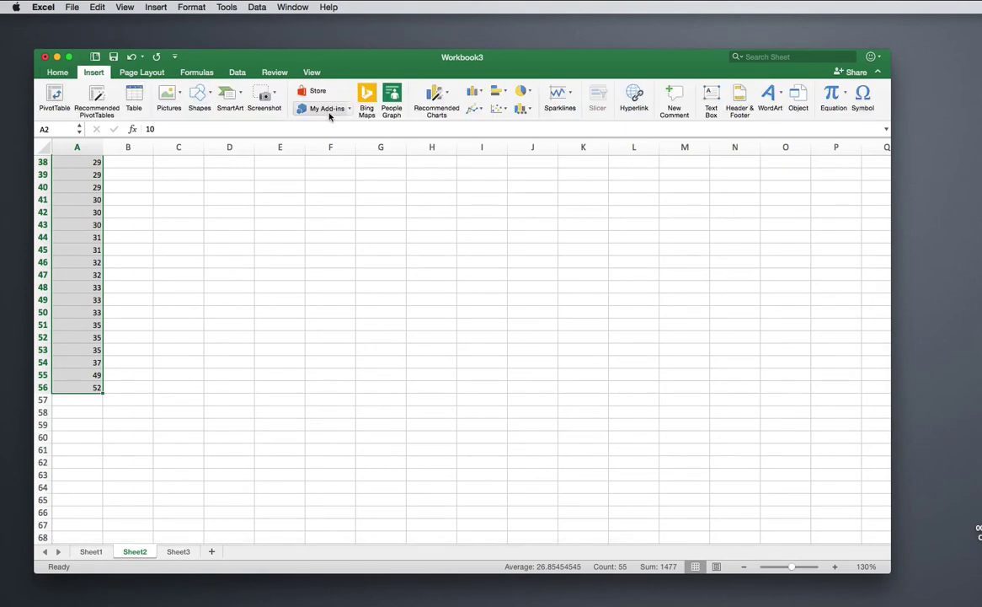
pyautogui.click(474, 92)
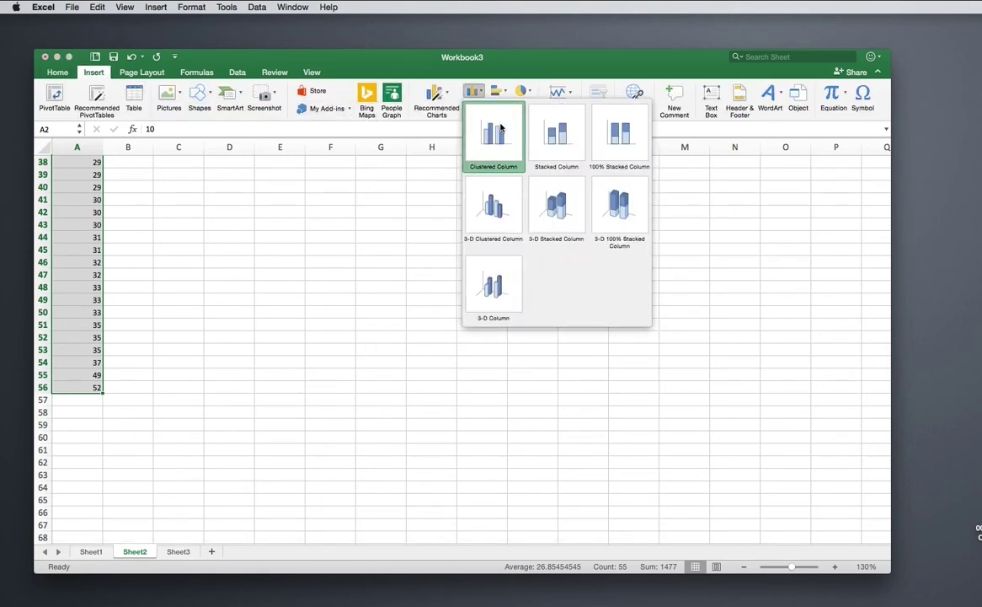
pyautogui.click(501, 128)
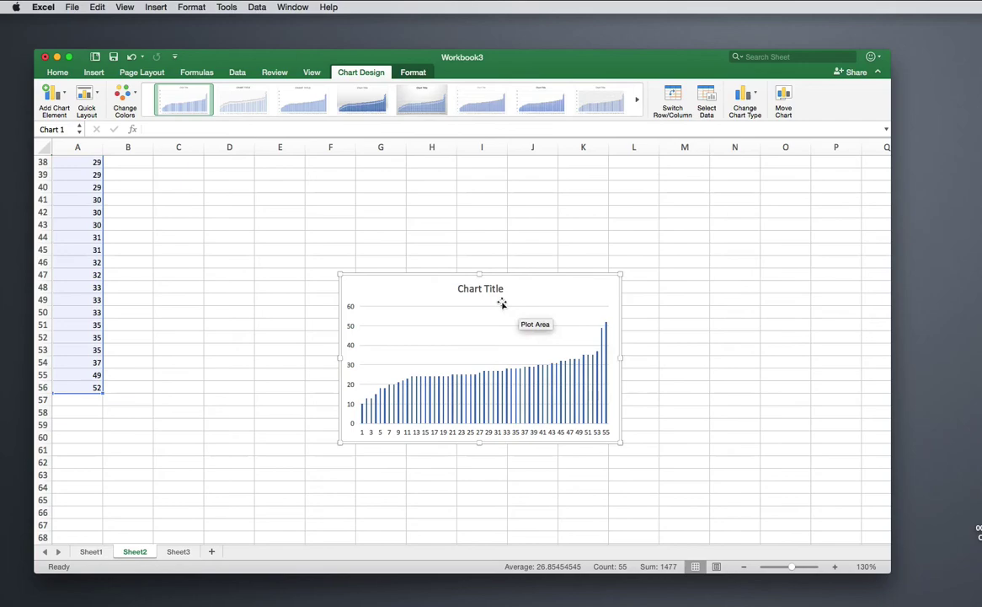
pyautogui.moveTo(581, 280); pyautogui.dragTo(389, 243)
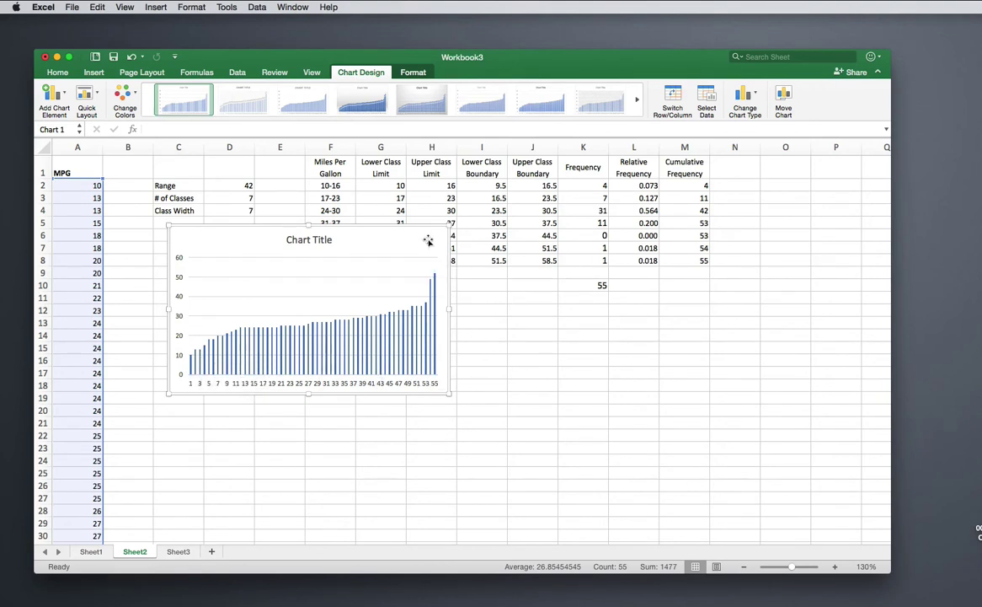
pyautogui.press('Escape')
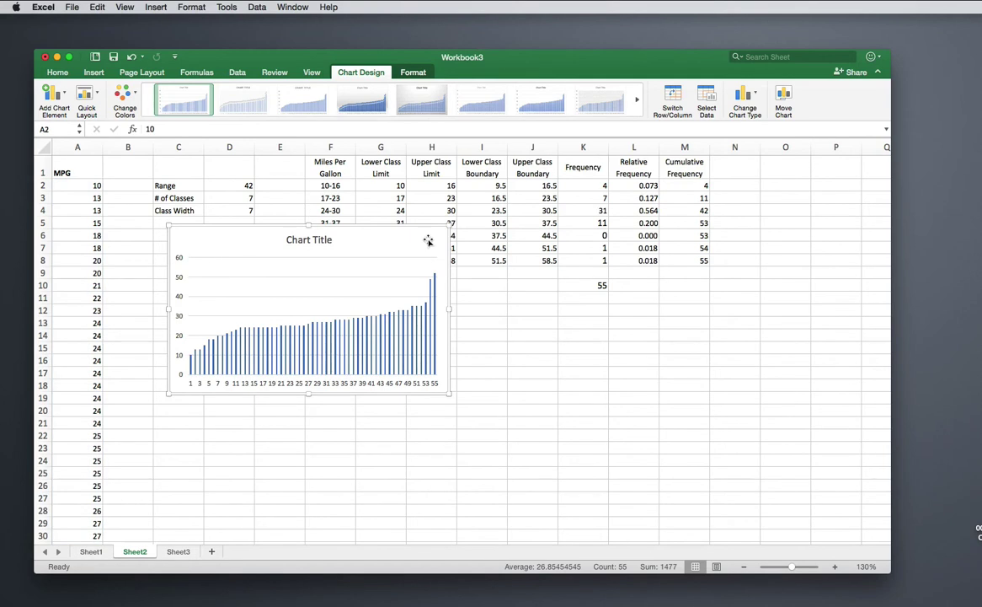
# Delete the raw-value chart and chart the K2:K8 frequencies as clustered columns below the table.
pyautogui.press('Delete')
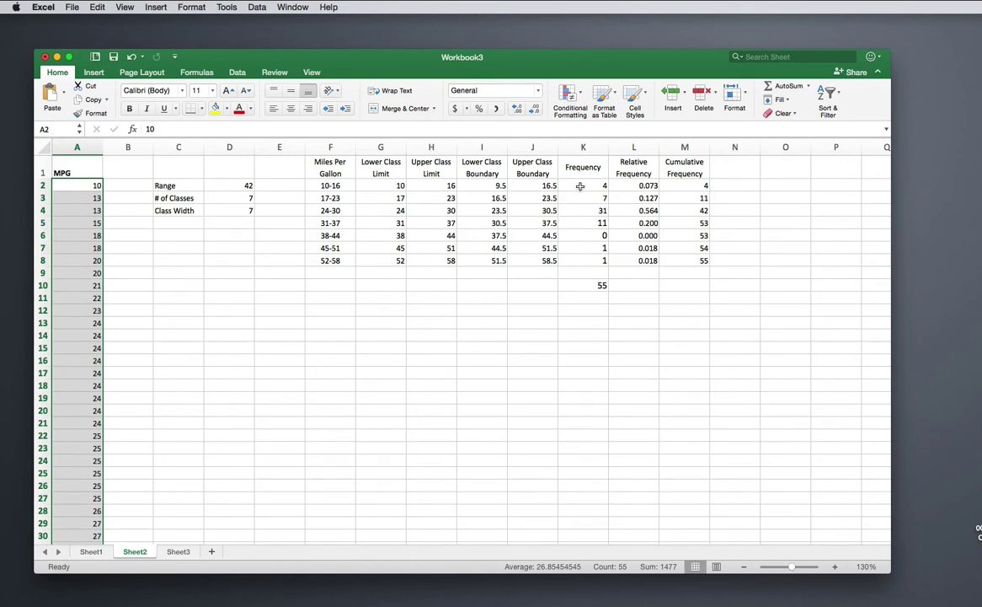
pyautogui.moveTo(582, 185); pyautogui.dragTo(581, 259)
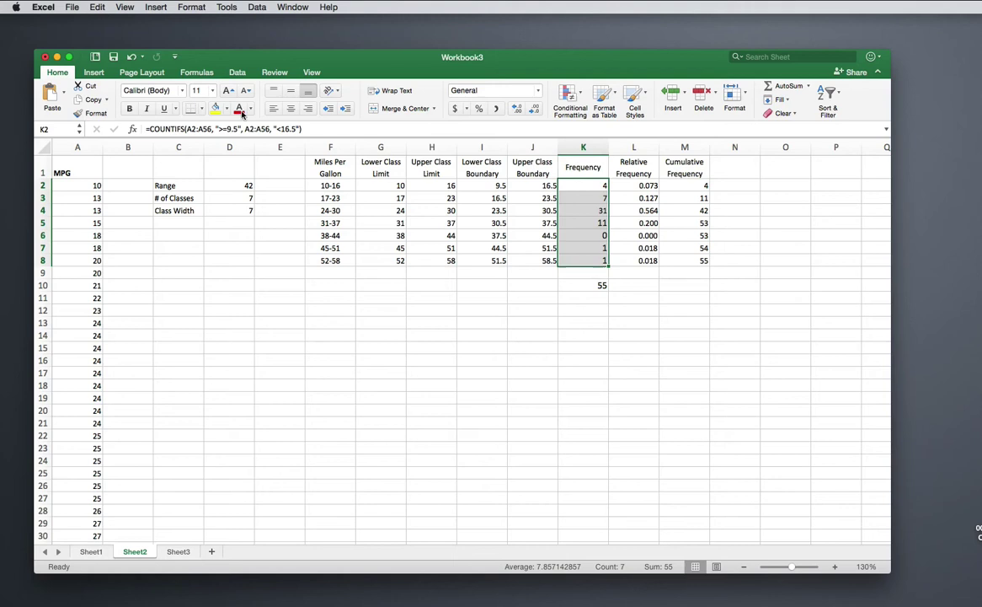
pyautogui.click(94, 72)
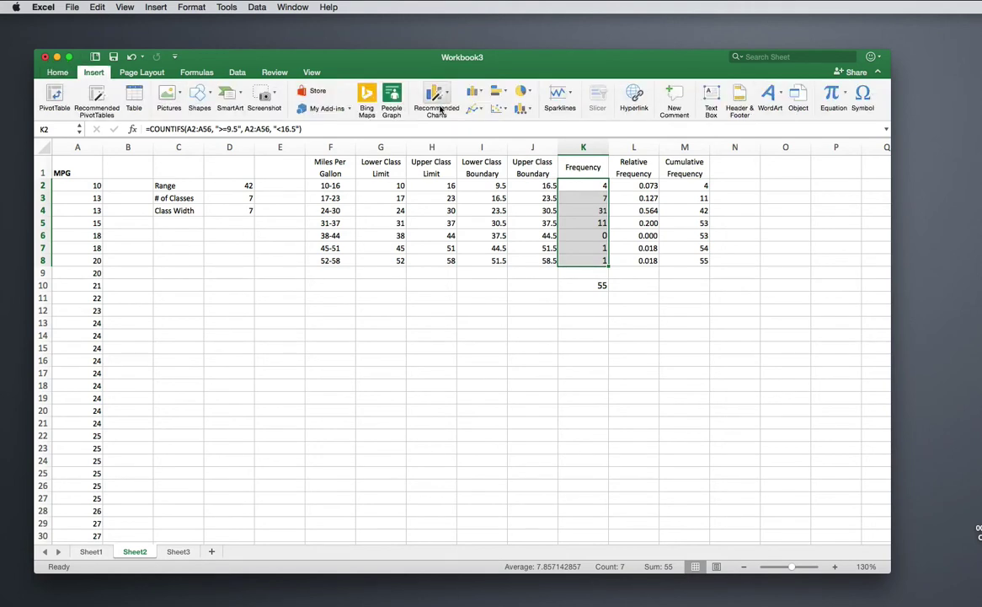
pyautogui.click(474, 91)
pyautogui.click(489, 125)
pyautogui.moveTo(549, 294); pyautogui.dragTo(384, 295)
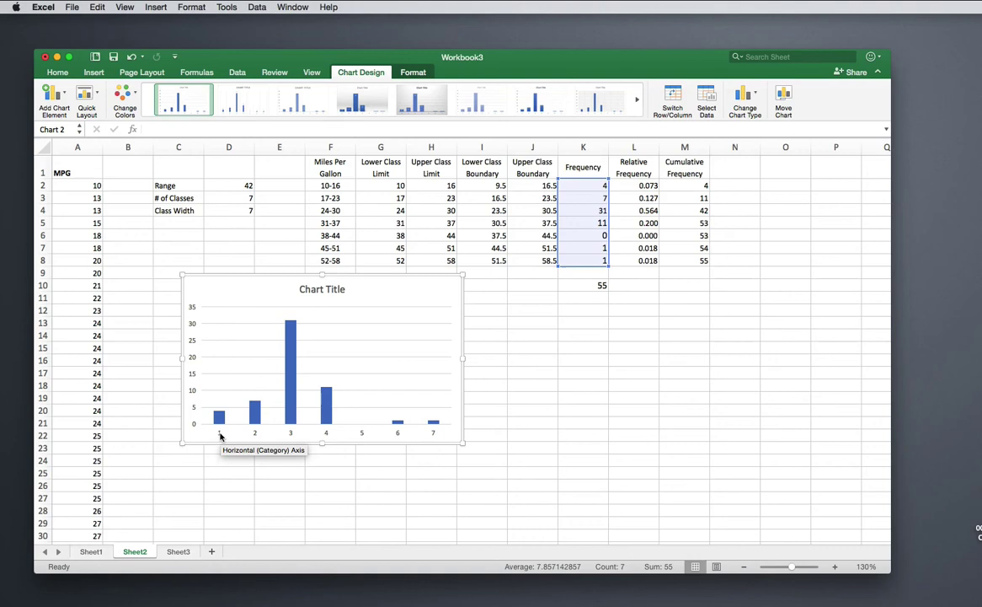
pyautogui.moveTo(220, 422)
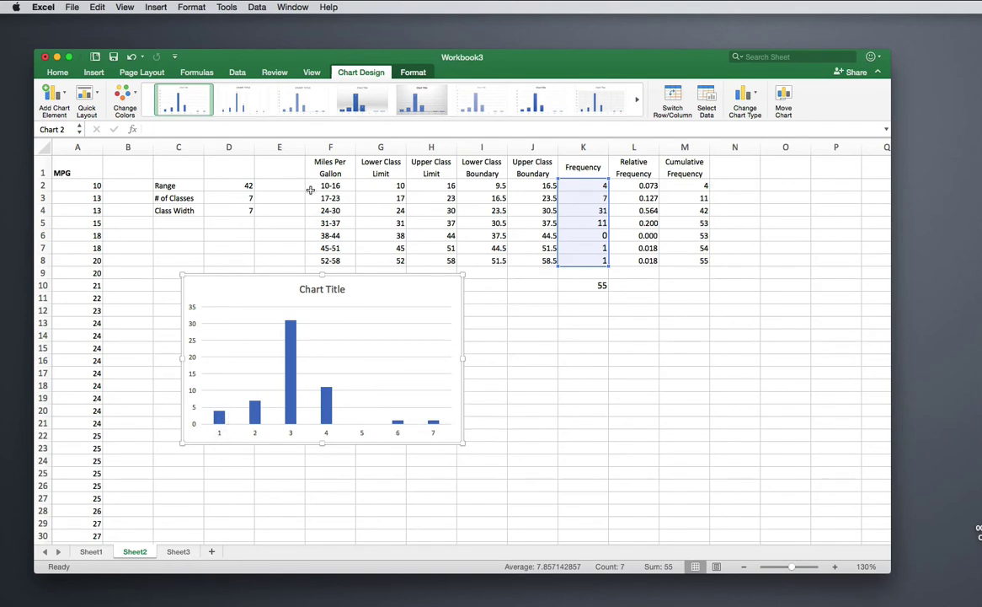
# Replace the 'Chart Title' placeholder with 'MPG'.
pyautogui.click(318, 289)
pyautogui.doubleClick(319, 289)
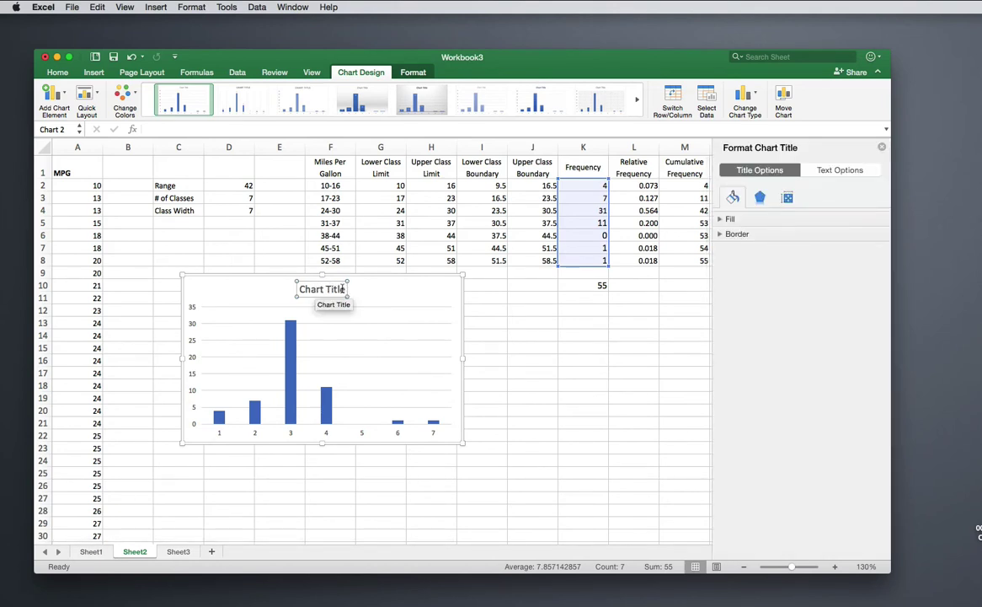
pyautogui.moveTo(342, 289); pyautogui.dragTo(301, 289)
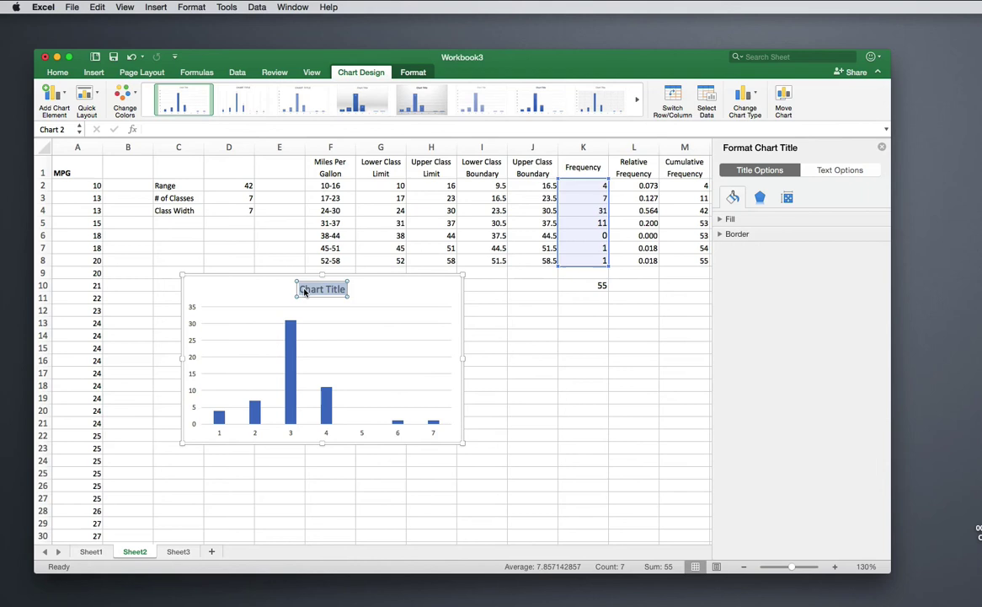
pyautogui.write('MPG')
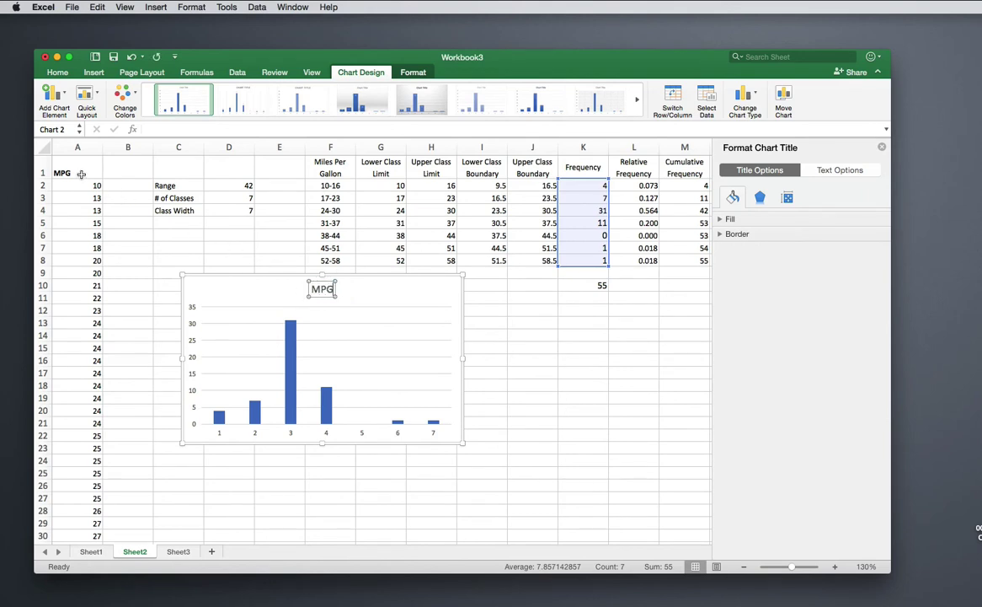
pyautogui.click(196, 245)
pyautogui.click(433, 301)
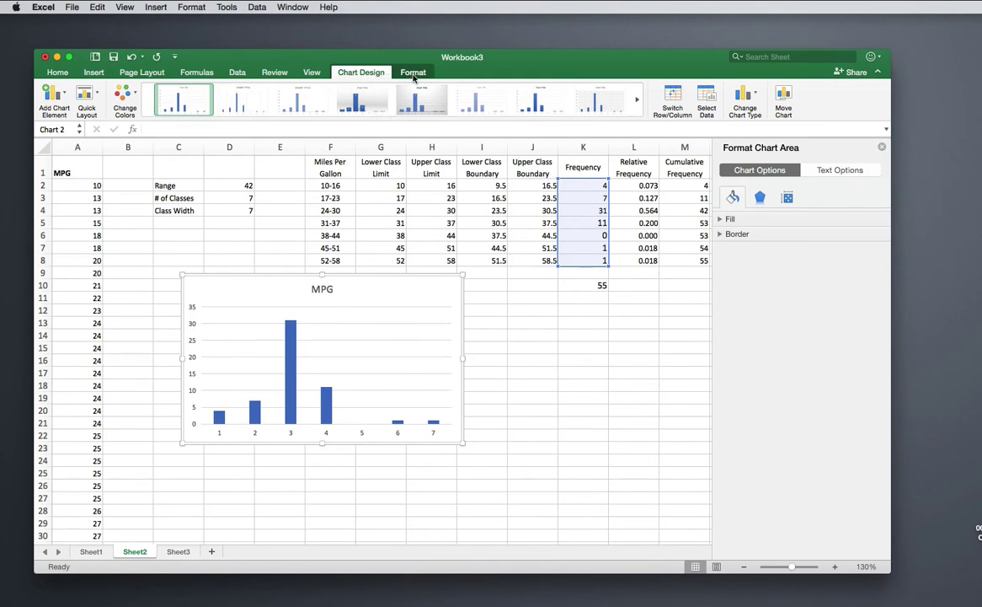
pyautogui.click(532, 310)
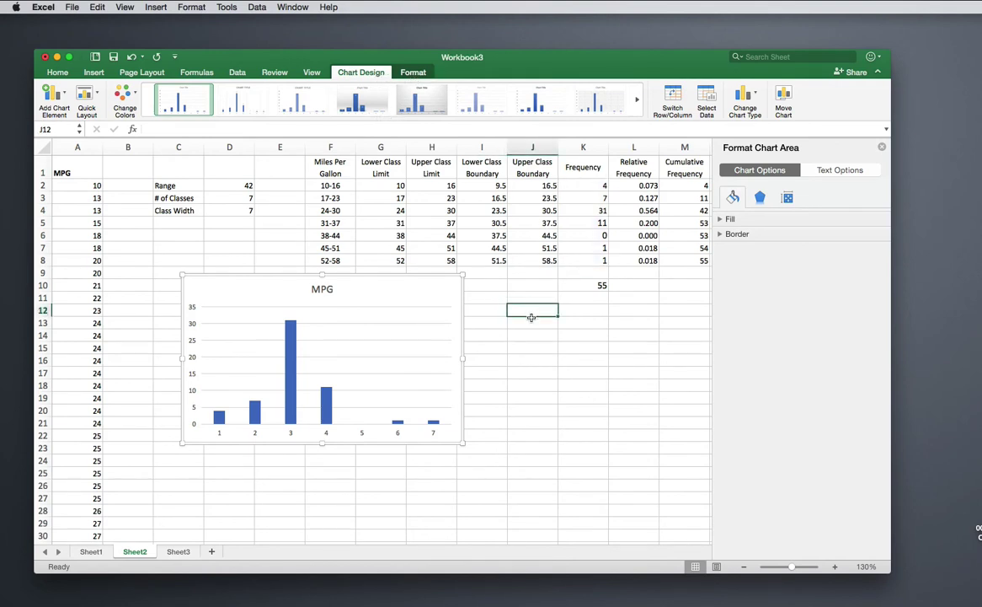
pyautogui.click(361, 296)
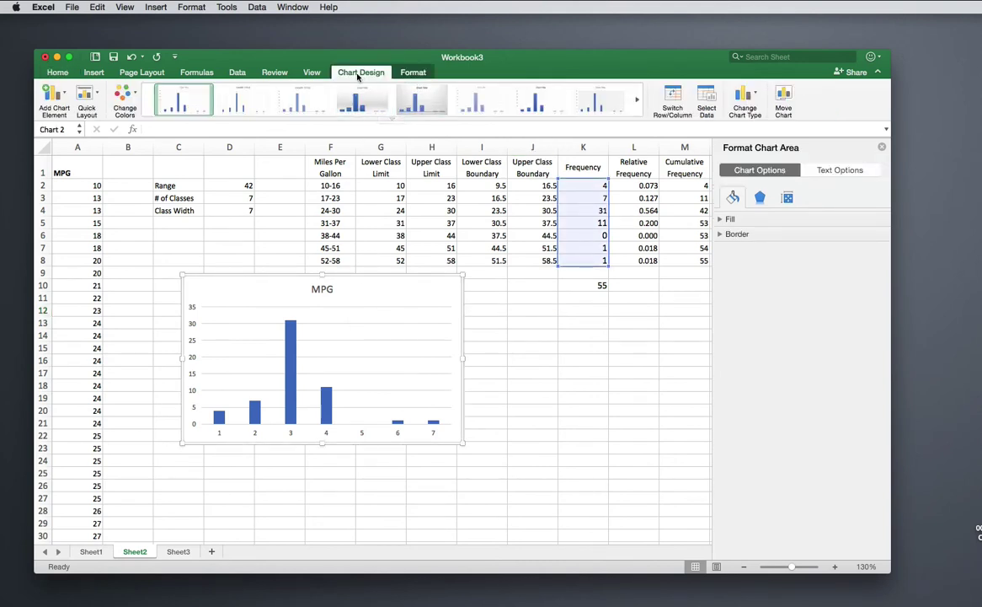
# Add a primary horizontal axis title reading 'MPG'.
pyautogui.click(57, 98)
pyautogui.moveTo(77, 132)
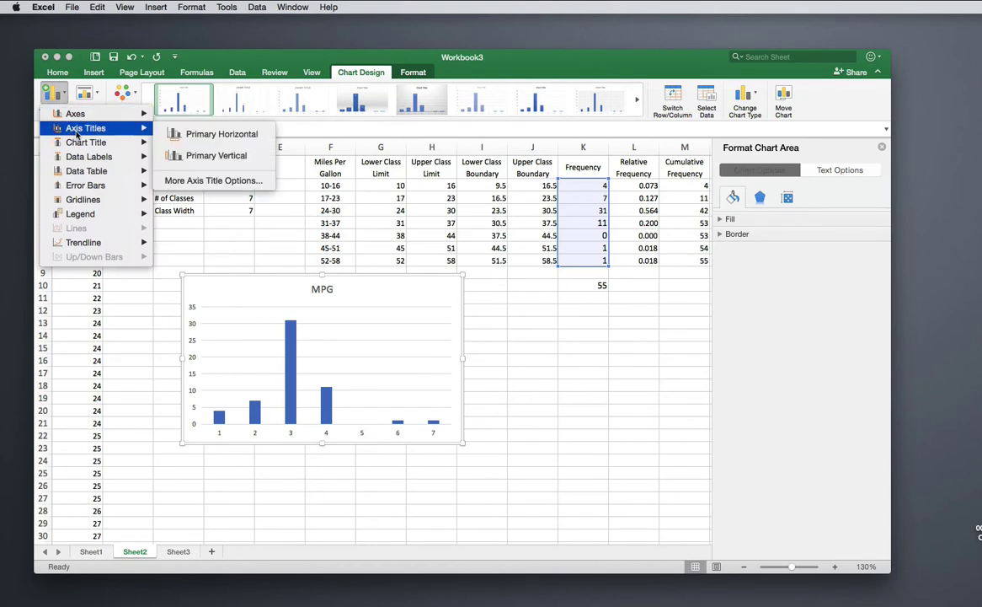
pyautogui.click(254, 143)
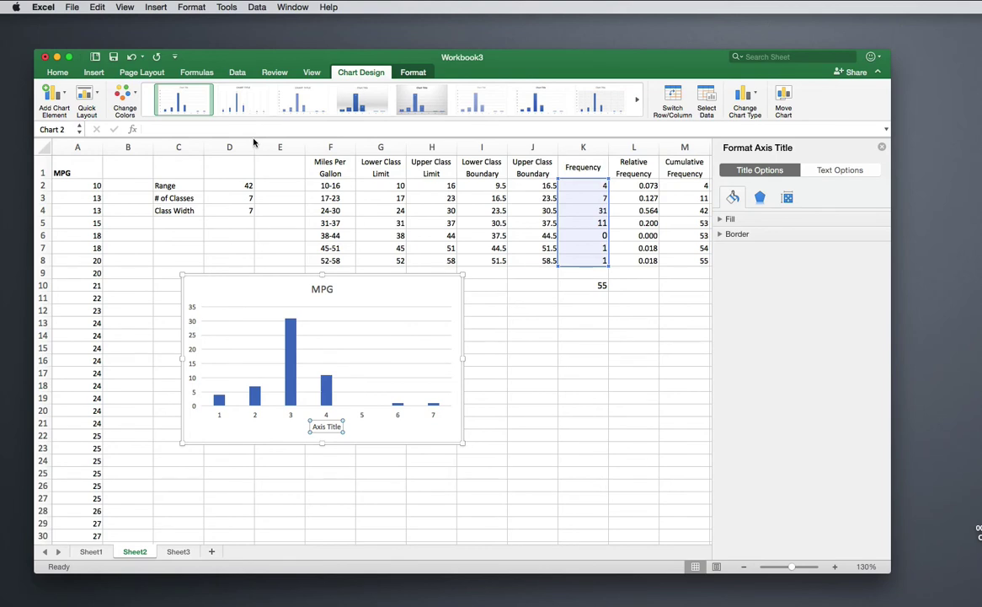
pyautogui.write('MPG')
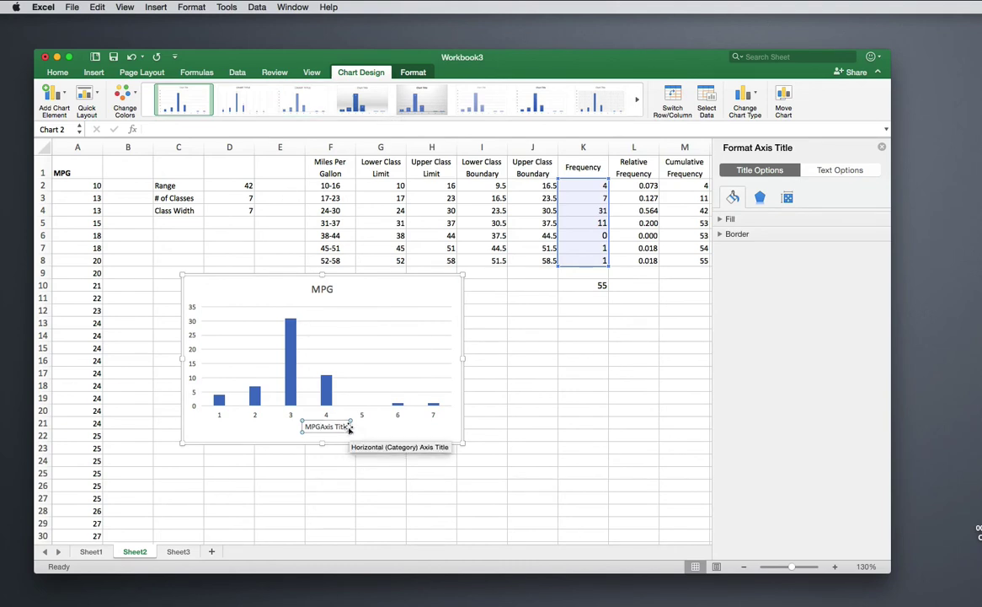
pyautogui.moveTo(350, 426); pyautogui.dragTo(272, 425)
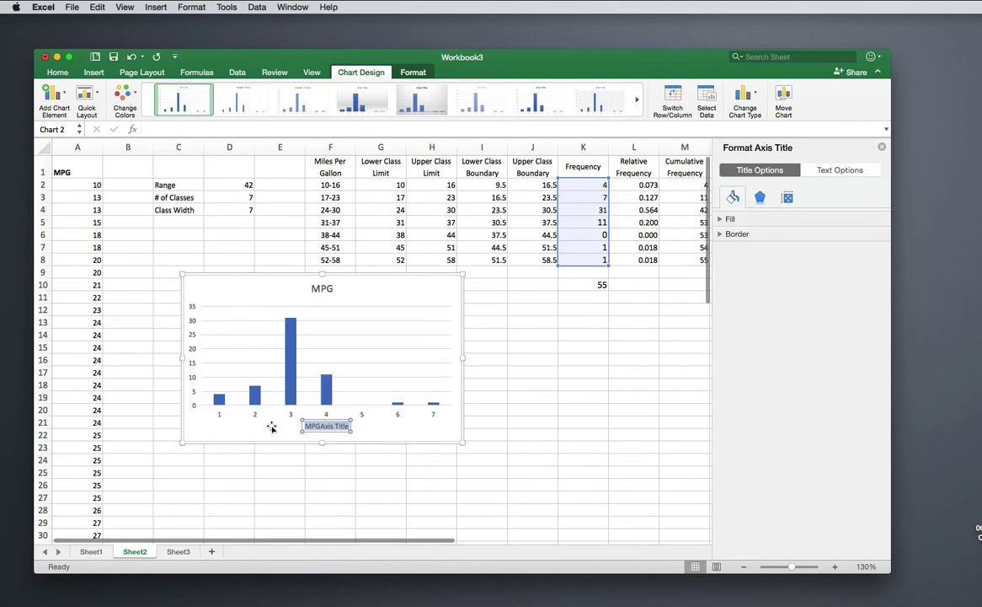
pyautogui.write('MPG')
pyautogui.press('Return')
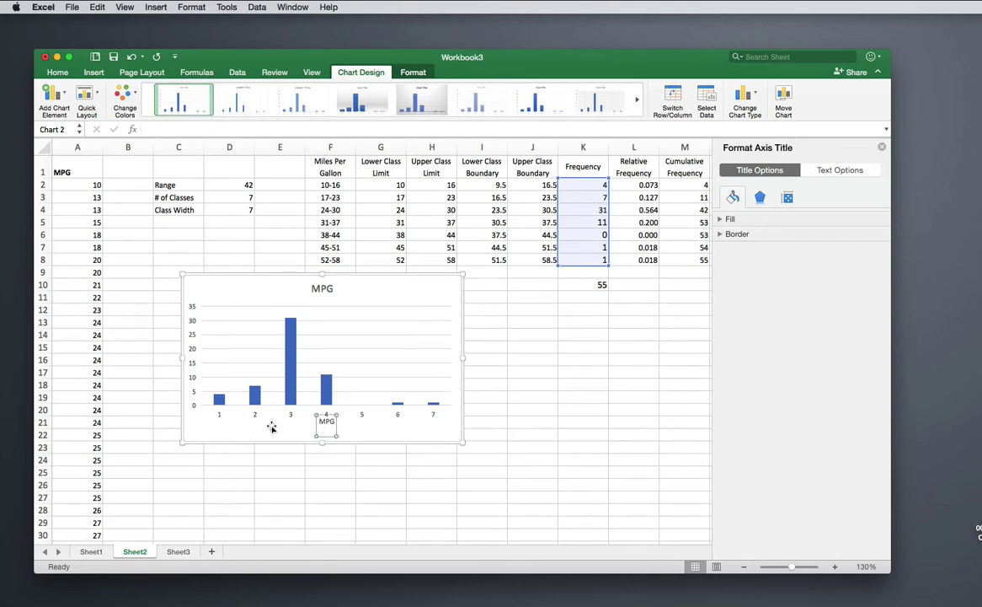
pyautogui.press('BackSpace')
pyautogui.hscroll(1, 252, 337)
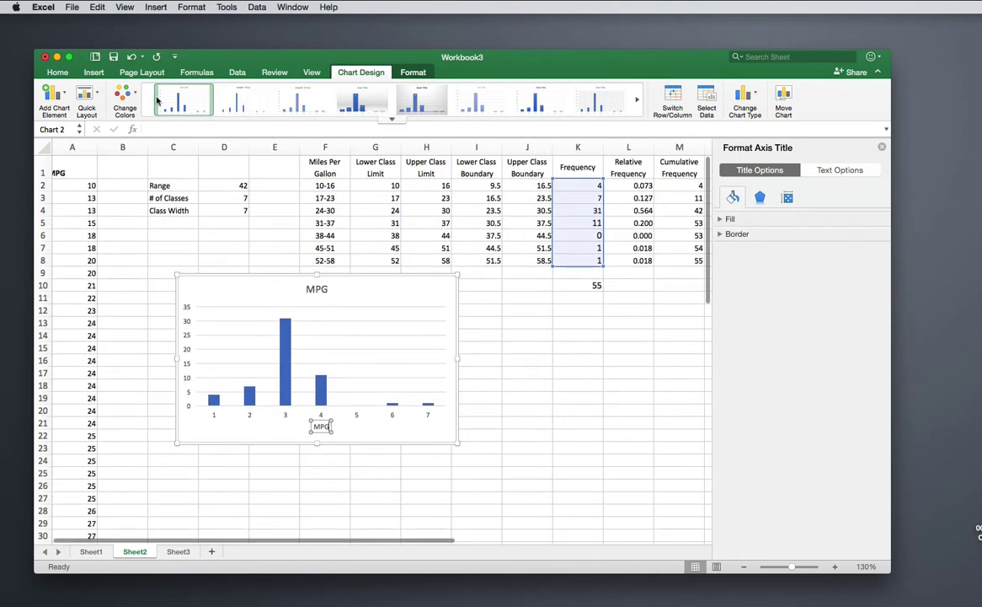
# Add a primary vertical axis title reading 'Frequency'.
pyautogui.click(53, 95)
pyautogui.moveTo(81, 135)
pyautogui.click(198, 155)
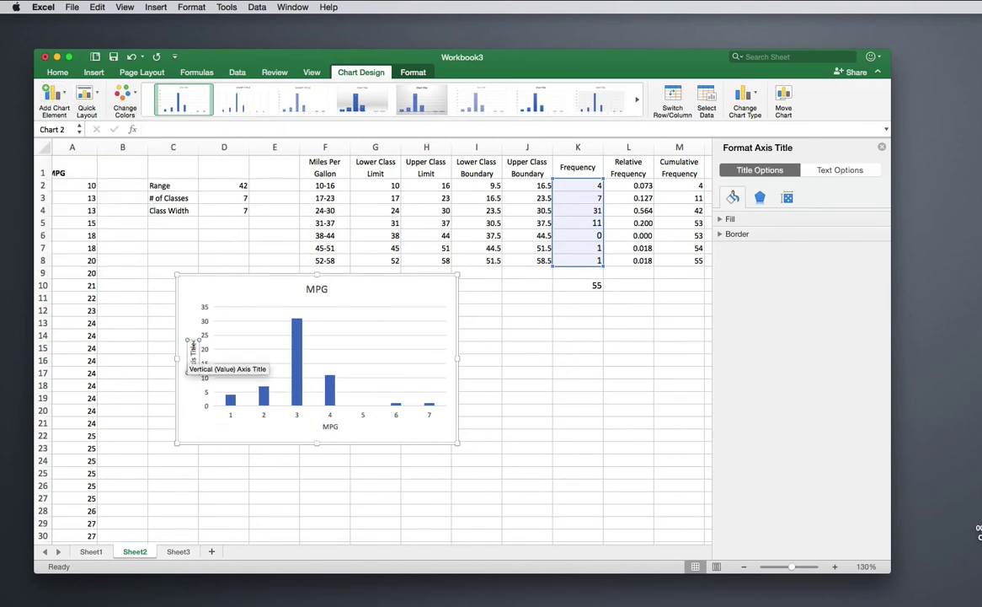
pyautogui.moveTo(193, 349); pyautogui.dragTo(193, 368)
pyautogui.write('Frequency')
pyautogui.hscroll(2, 542, 456)
pyautogui.click(524, 412)
pyautogui.click(308, 426)
pyautogui.click(308, 426)
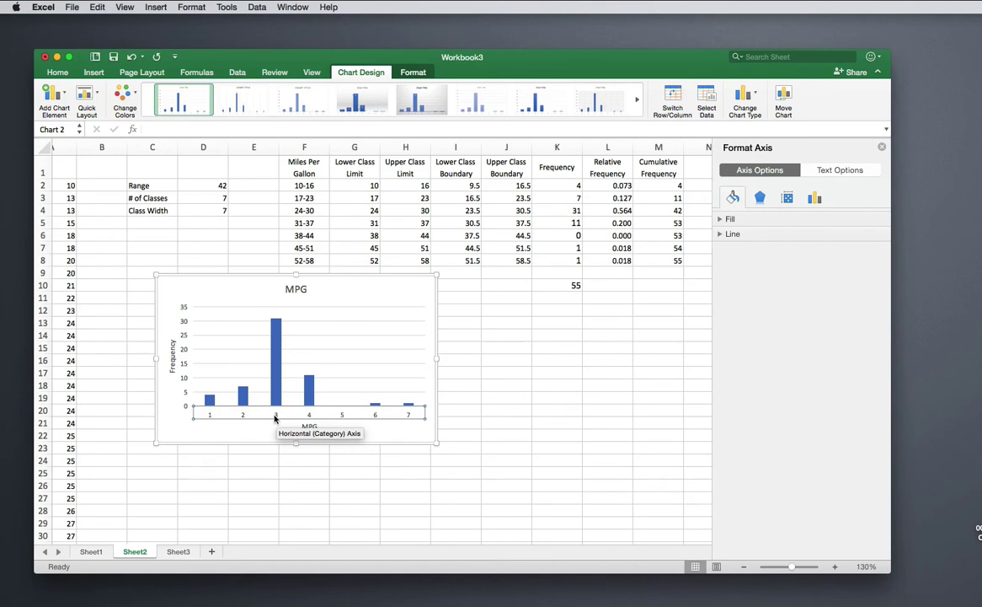
# Through Select Data, set the horizontal axis labels to the class limits in F2:F8.
pyautogui.rightClick(275, 418)
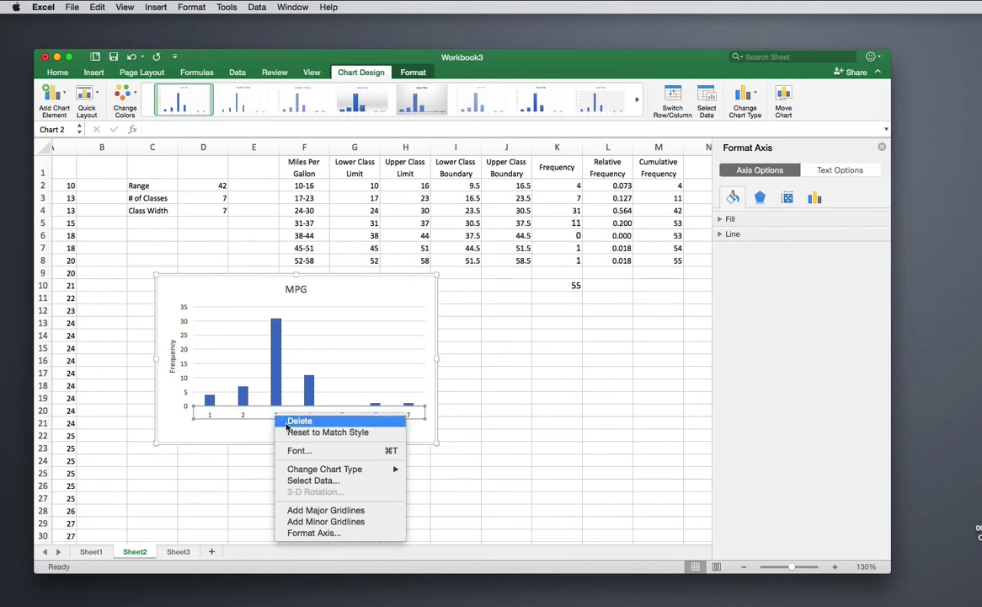
pyautogui.click(308, 485)
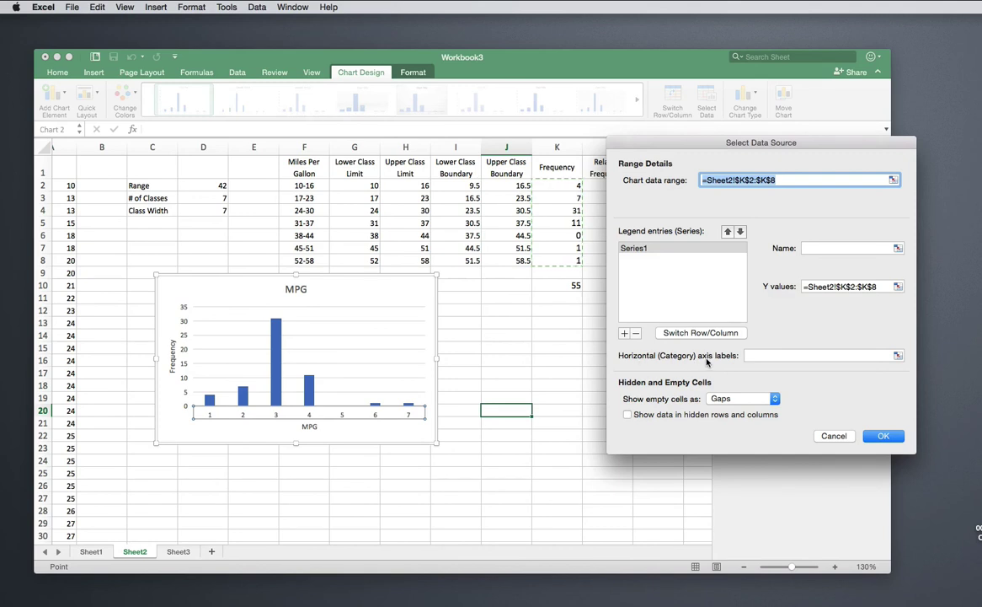
pyautogui.click(753, 355)
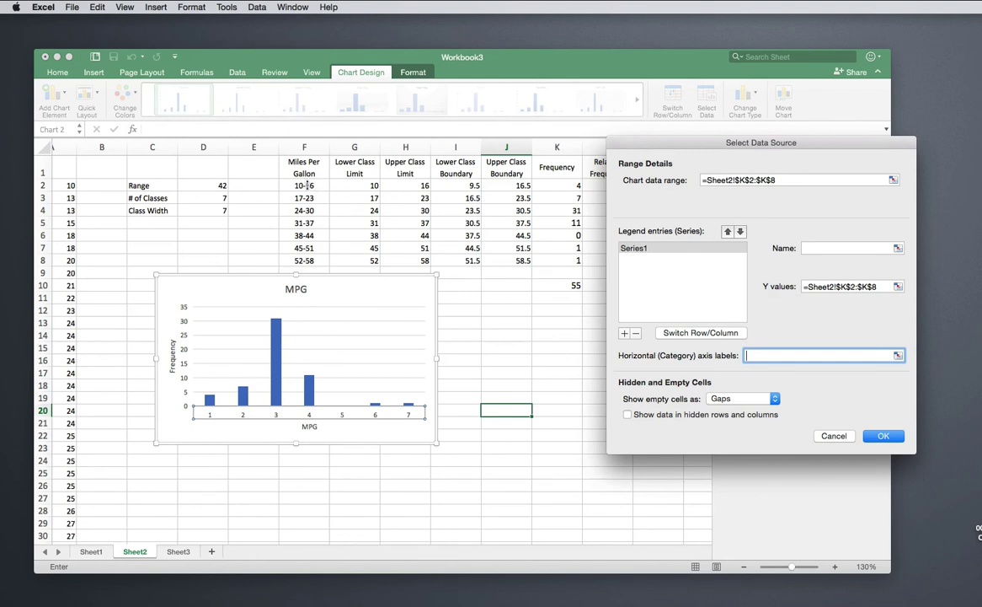
pyautogui.moveTo(305, 185); pyautogui.dragTo(310, 264)
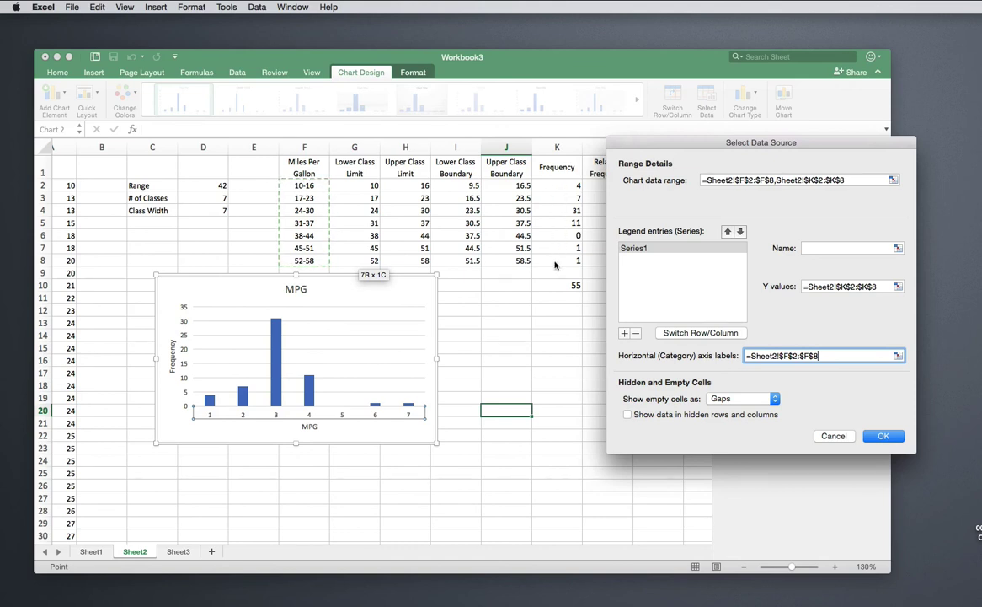
pyautogui.click(883, 436)
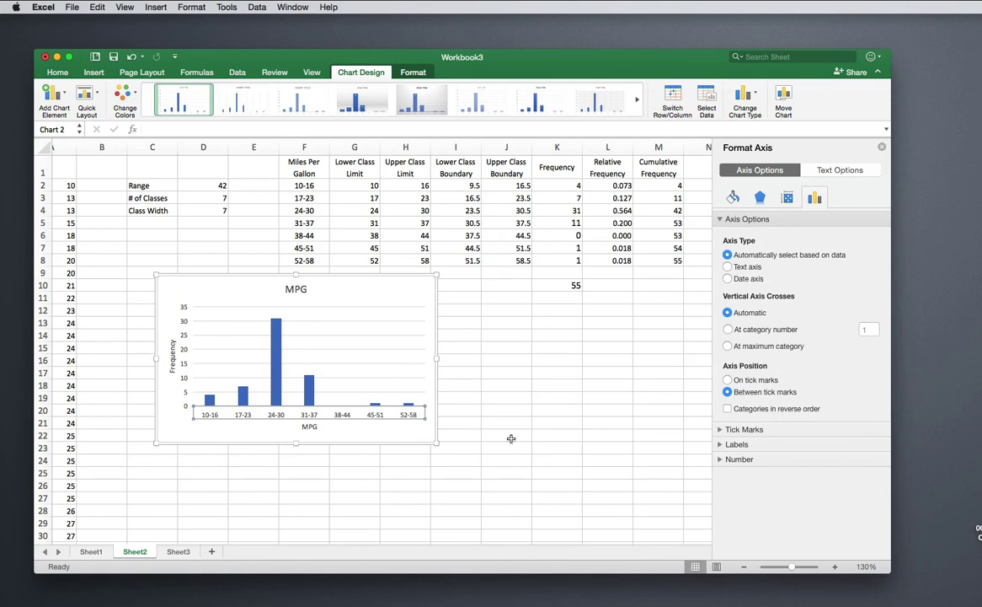
# Set the frequency series' gap width to 0%.
pyautogui.click(308, 389)
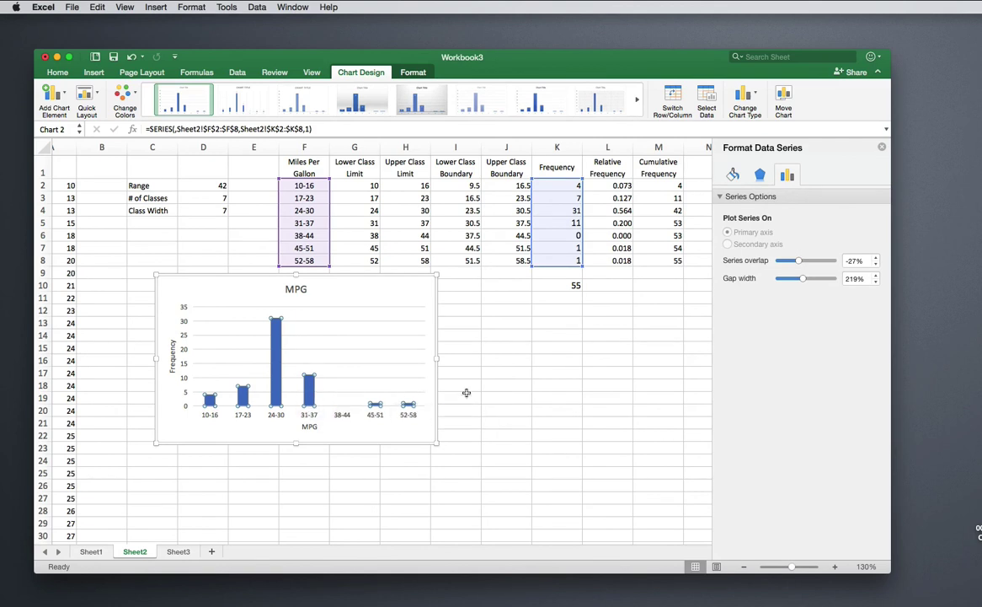
pyautogui.click(509, 389)
pyautogui.click(277, 364)
pyautogui.moveTo(803, 284); pyautogui.dragTo(779, 280)
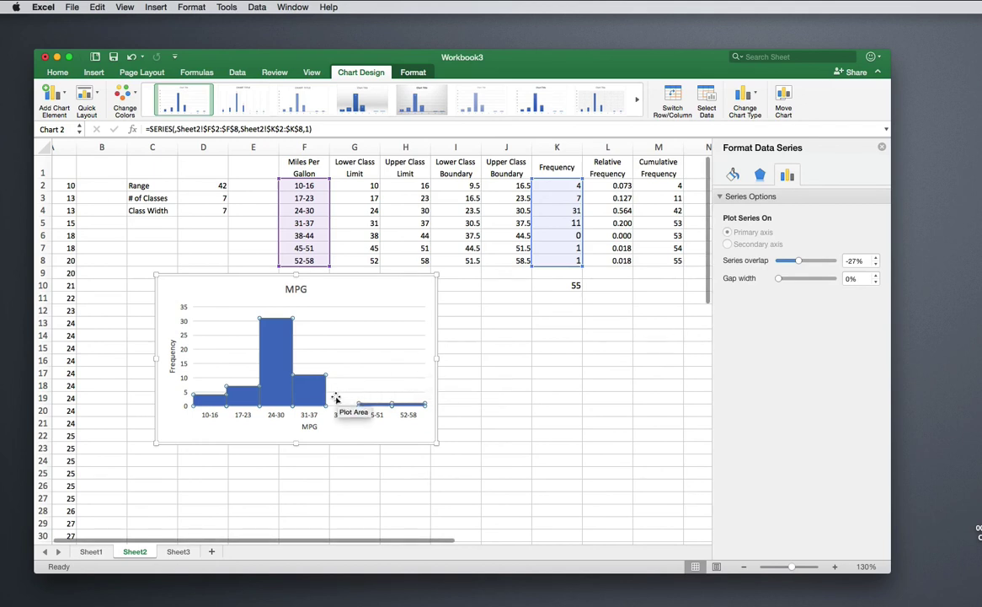
pyautogui.click(472, 382)
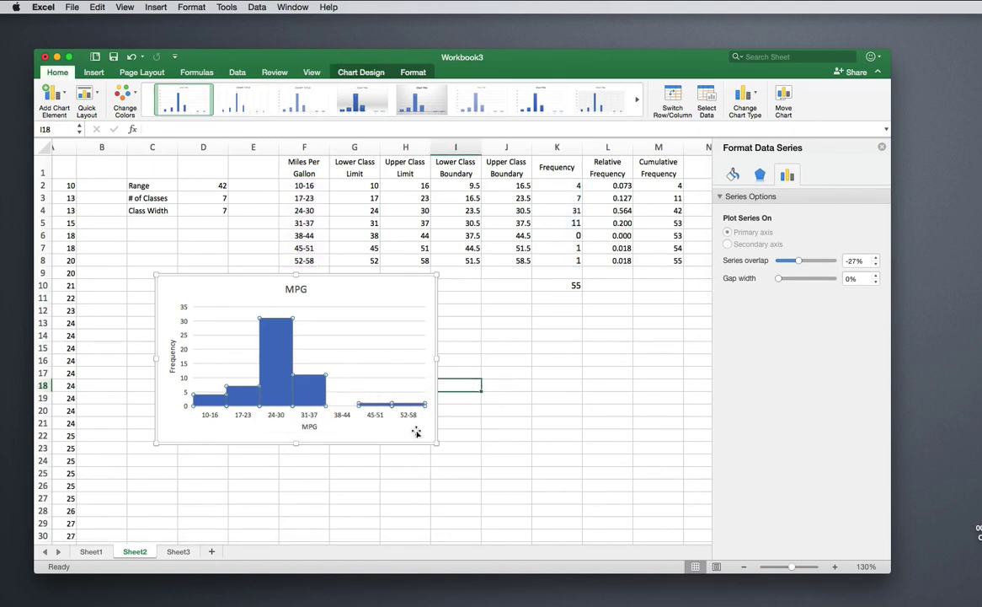
# Apply the fifth chart style with grey background and value labels, then reset gap width to 0%.
pyautogui.click(404, 433)
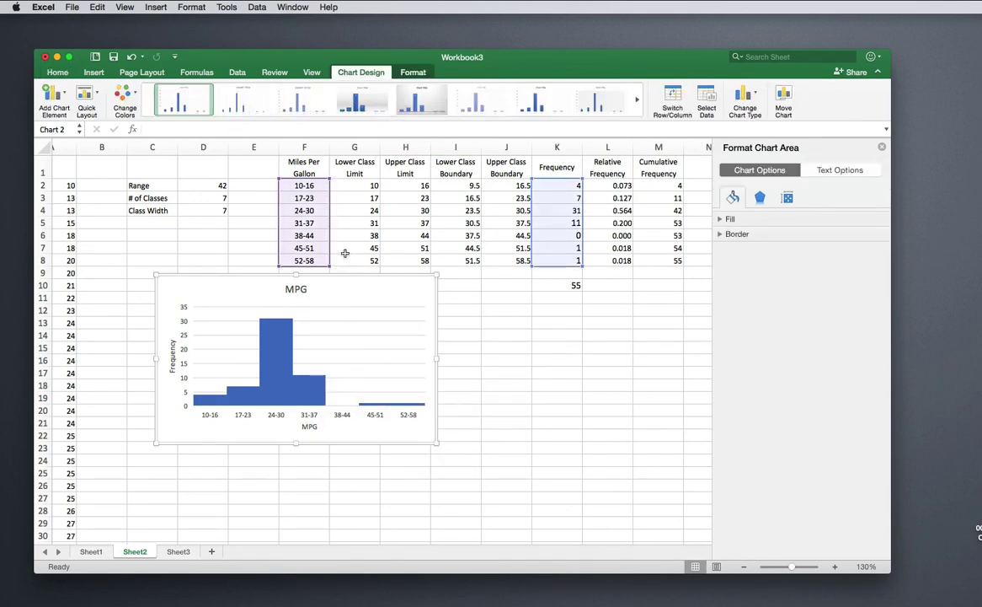
pyautogui.click(425, 101)
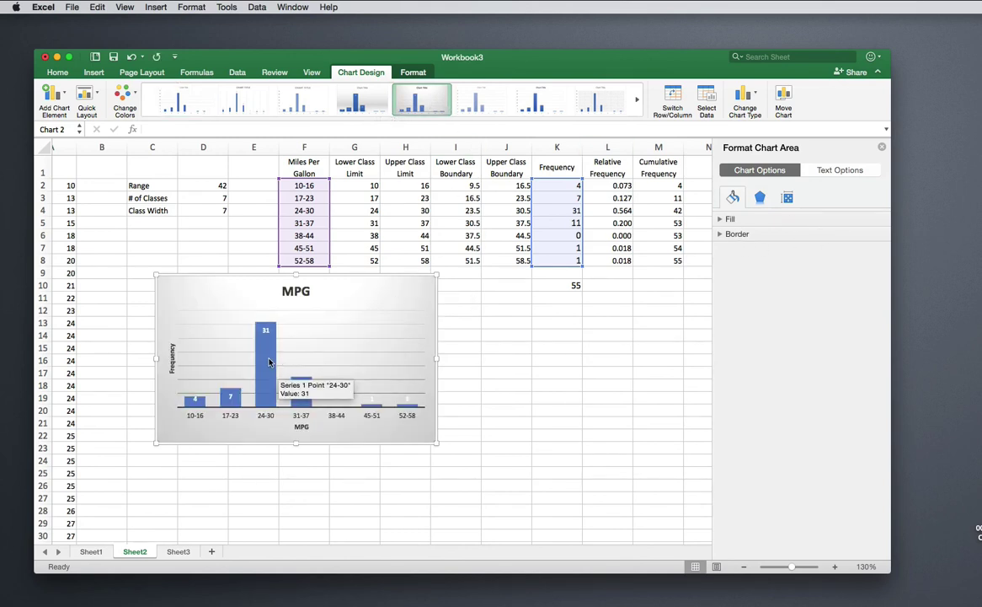
pyautogui.click(301, 388)
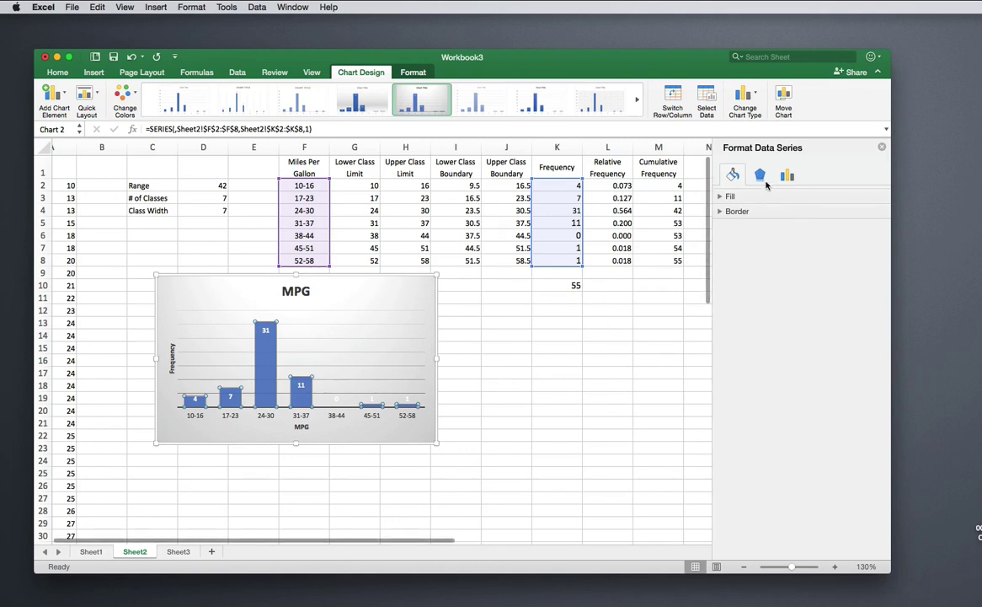
pyautogui.click(301, 385)
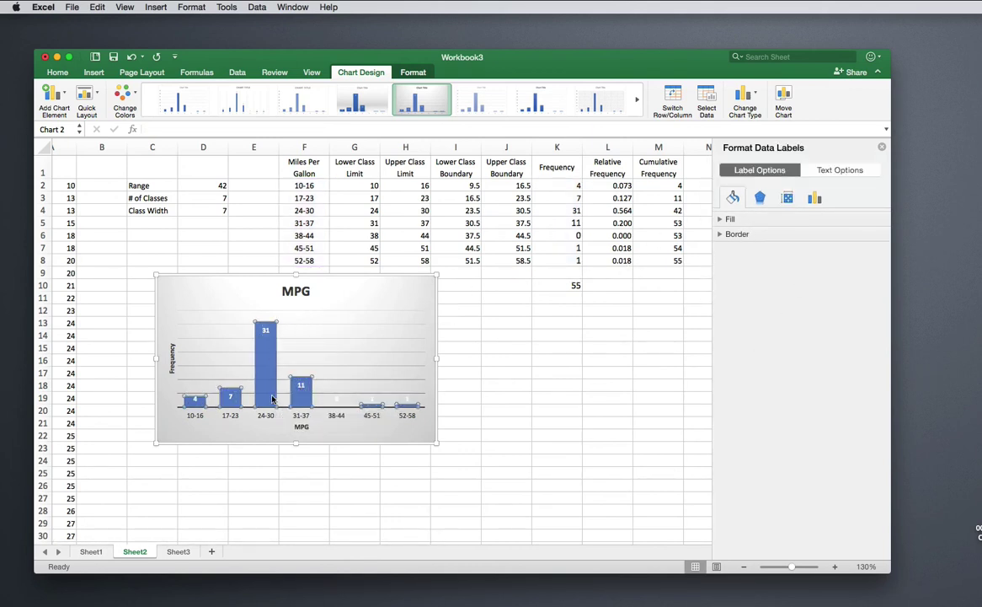
pyautogui.click(272, 398)
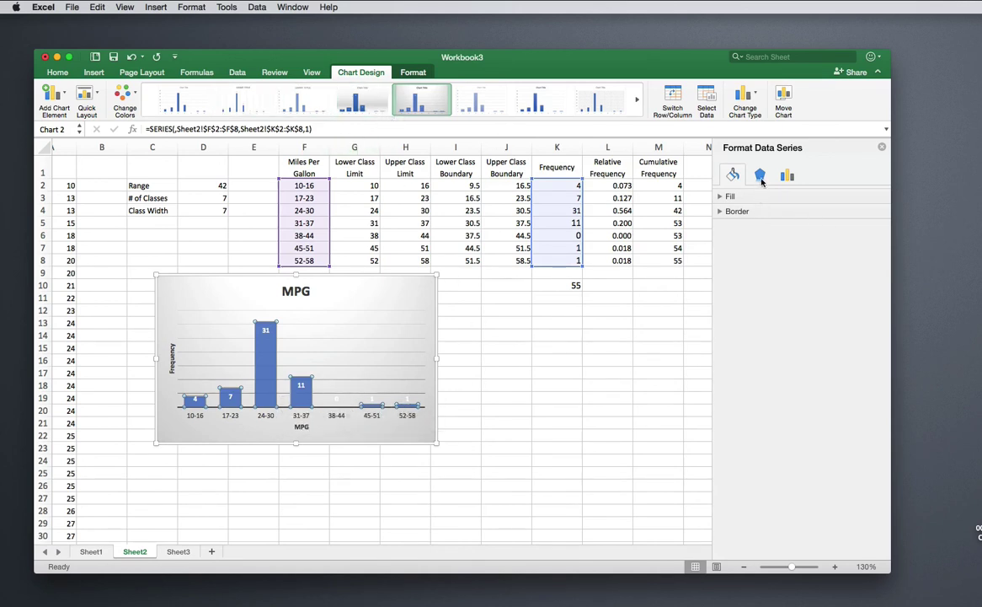
pyautogui.click(786, 177)
pyautogui.moveTo(787, 282); pyautogui.dragTo(777, 279)
pyautogui.click(479, 379)
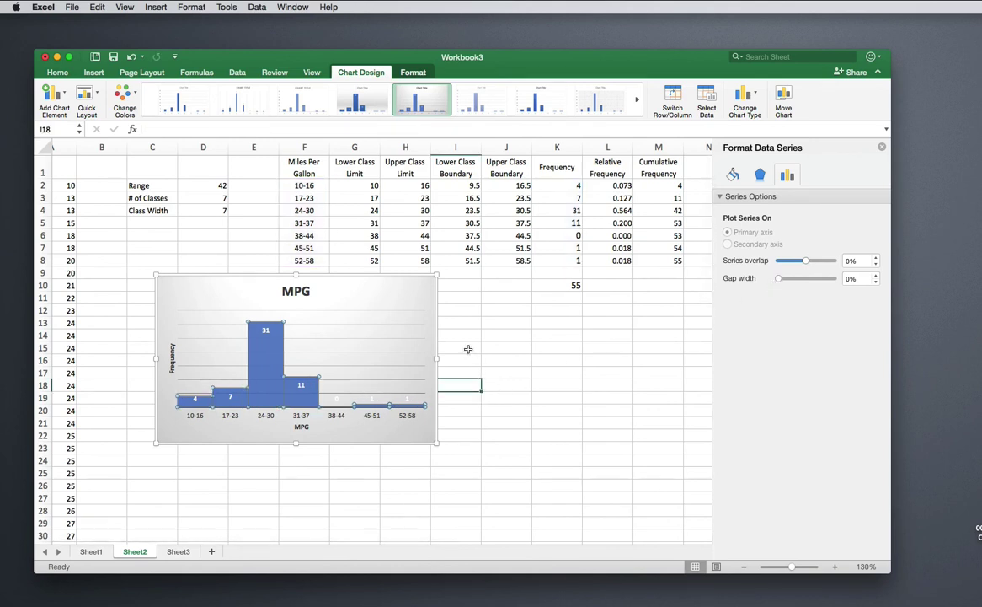